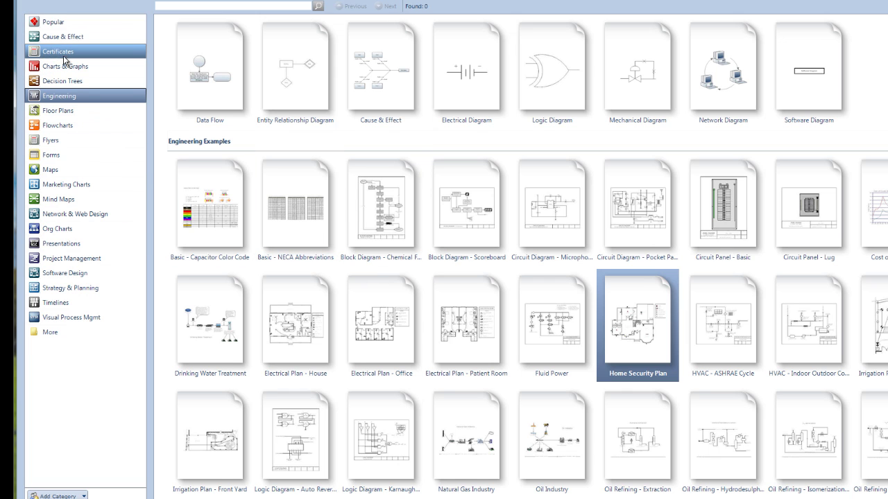
# - Browse the template categories from Cause & Effect to Strategy & Planning, then return to Popular
pyautogui.click(62, 37)
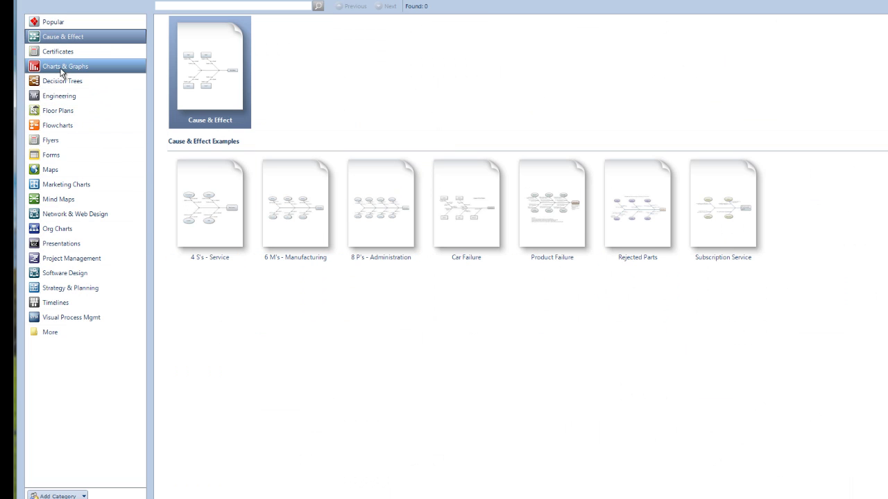
pyautogui.click(61, 67)
pyautogui.click(62, 82)
pyautogui.click(68, 96)
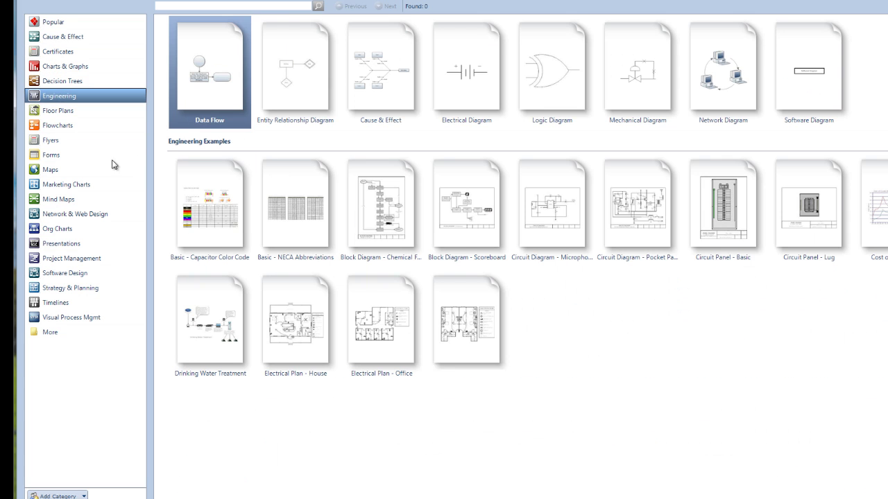
pyautogui.click(104, 111)
pyautogui.click(104, 328)
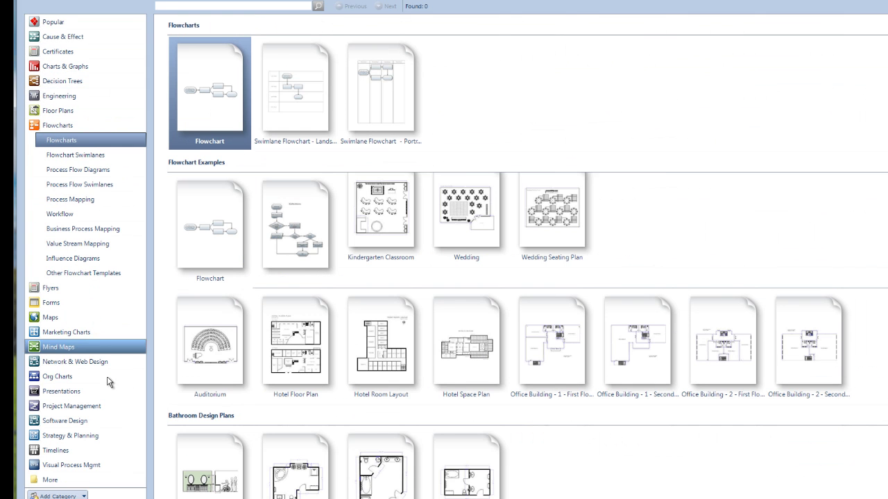
pyautogui.click(69, 347)
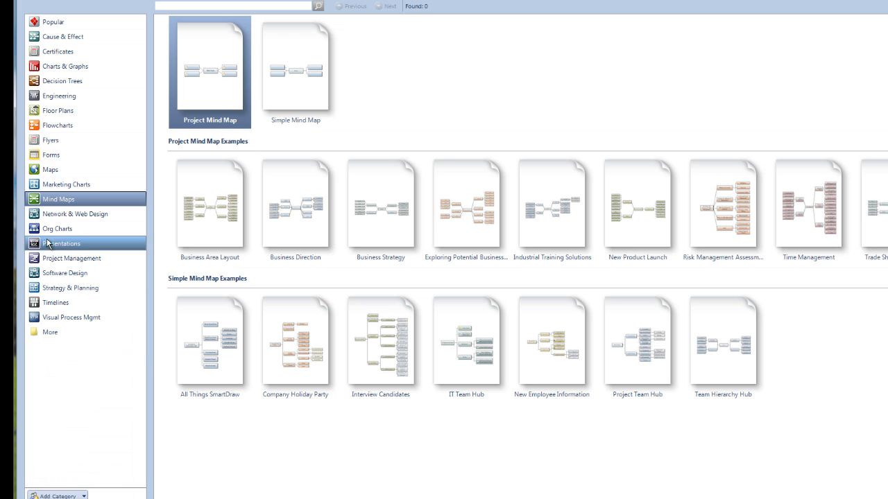
pyautogui.click(74, 274)
pyautogui.click(76, 303)
pyautogui.click(66, 287)
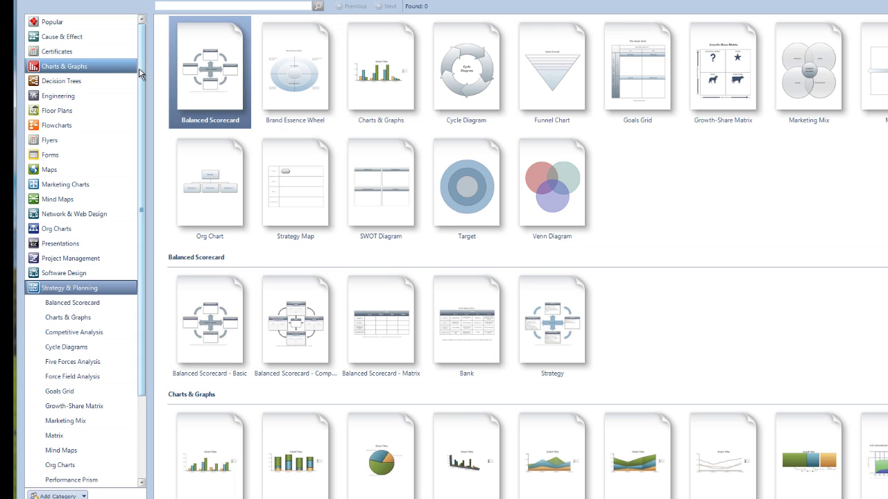
pyautogui.click(52, 22)
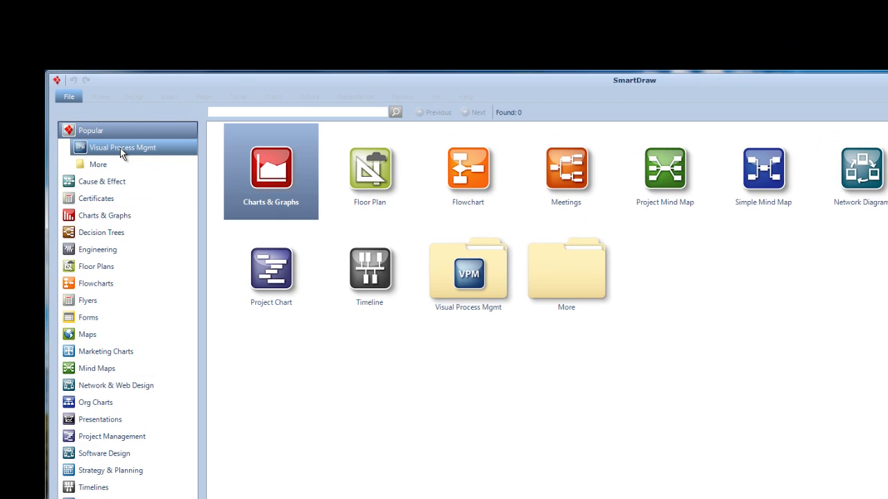
# - Create a new document from the Visual Process Mgmt Flowchart template
pyautogui.click(121, 150)
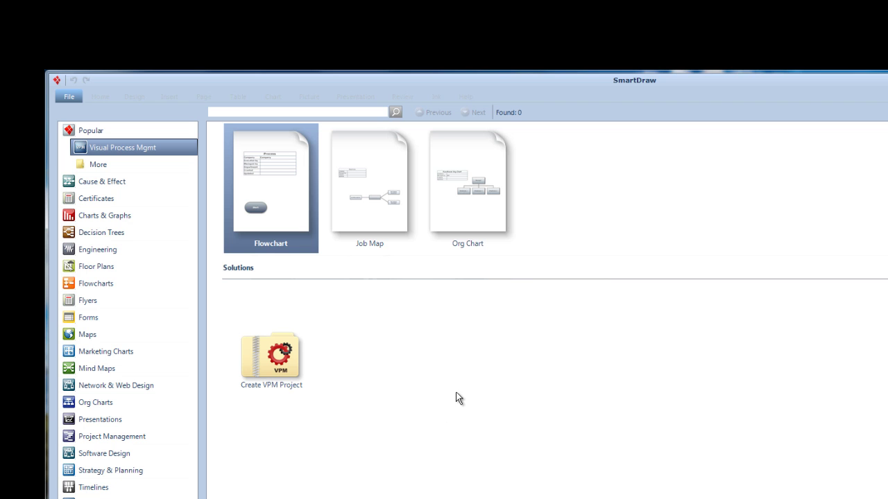
pyautogui.doubleClick(261, 217)
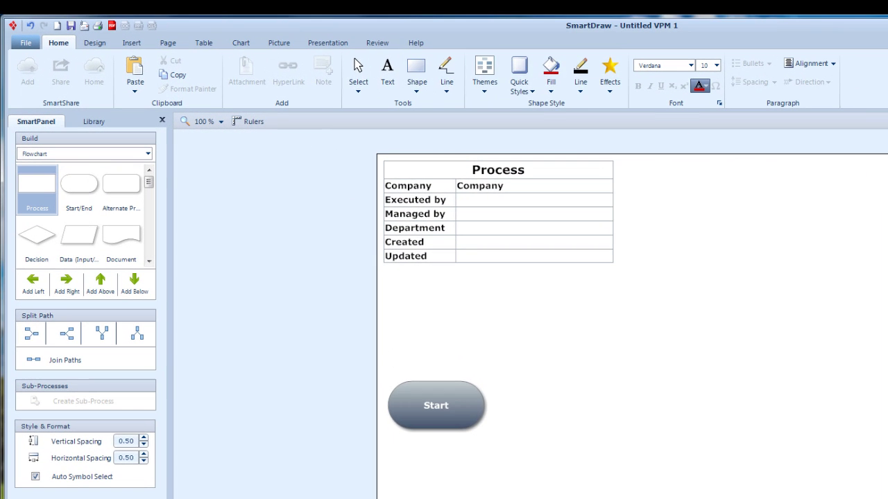
pyautogui.click(95, 43)
pyautogui.click(132, 43)
pyautogui.click(165, 44)
pyautogui.click(204, 43)
pyautogui.click(240, 43)
pyautogui.click(278, 44)
pyautogui.click(338, 44)
pyautogui.click(378, 44)
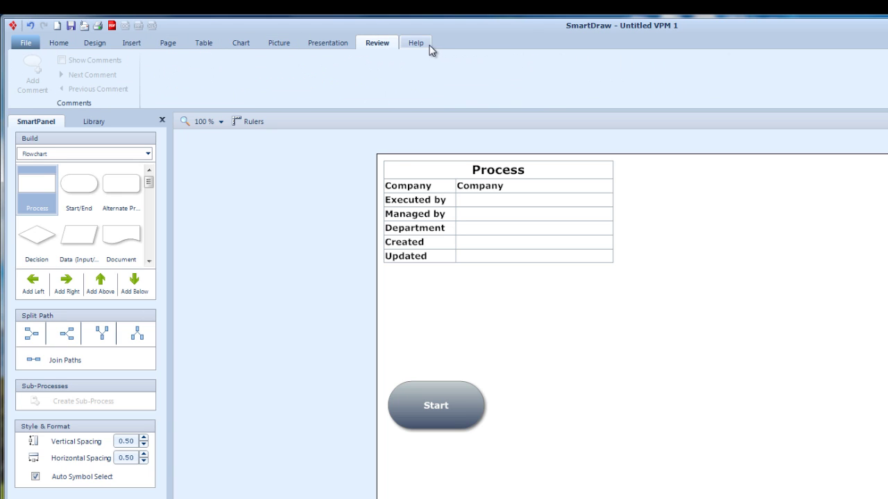
pyautogui.click(419, 44)
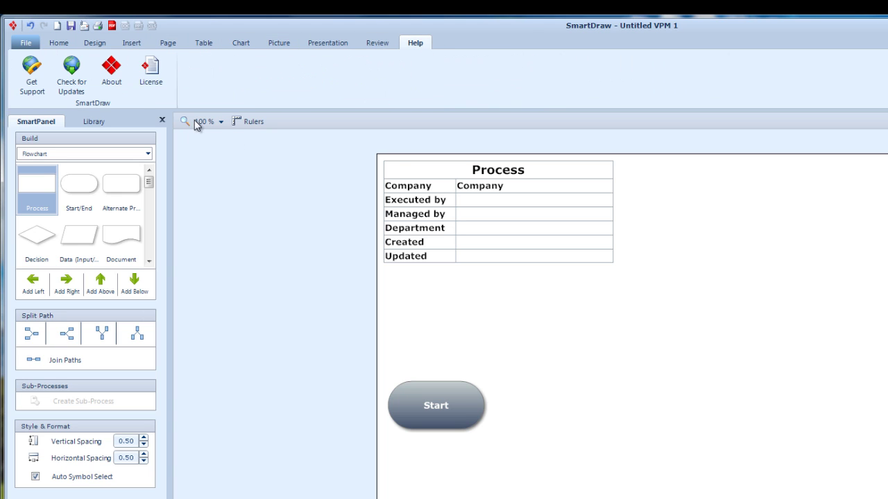
pyautogui.click(58, 42)
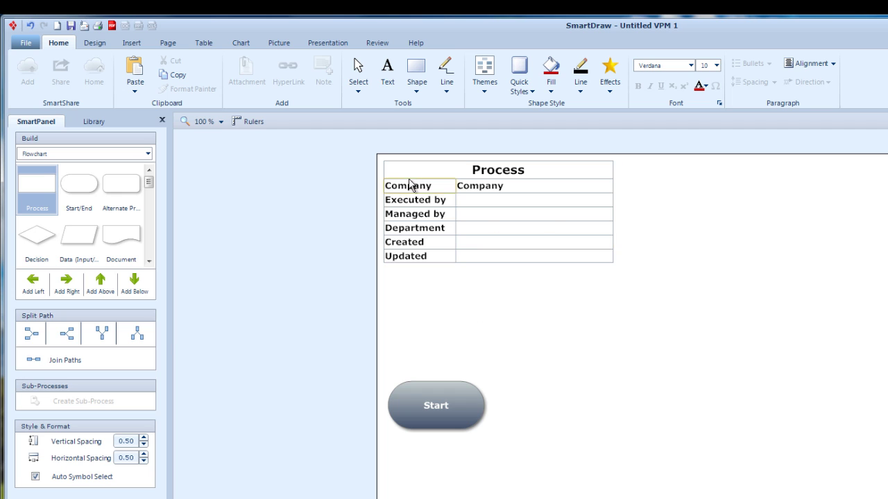
# - Enter 'My' as the Company value and move the Start shape up beside the Process table
pyautogui.moveTo(510, 187); pyautogui.dragTo(461, 192)
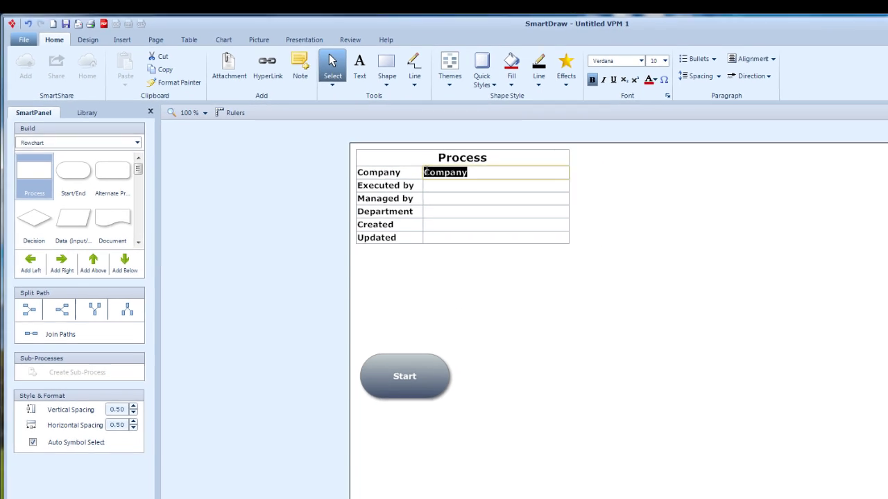
pyautogui.write('m')
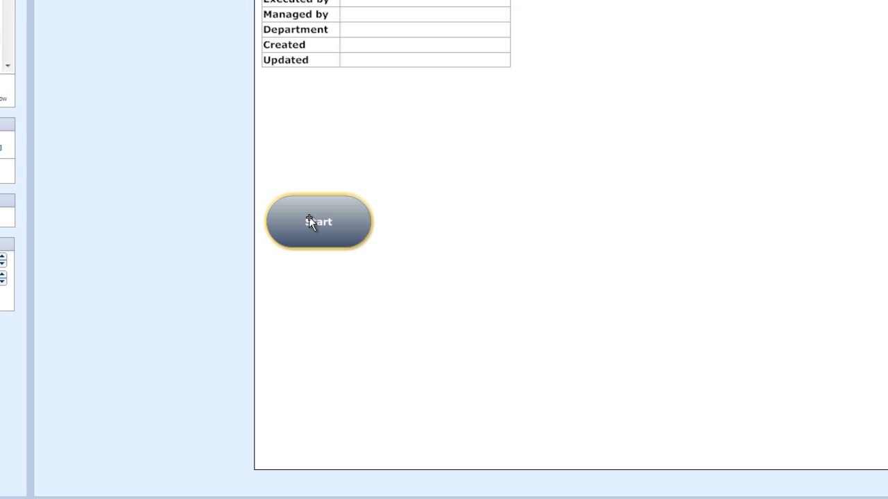
pyautogui.click(309, 217)
pyautogui.hotkey('ctrl', 'Right')
pyautogui.moveTo(446, 222); pyautogui.dragTo(597, 73)
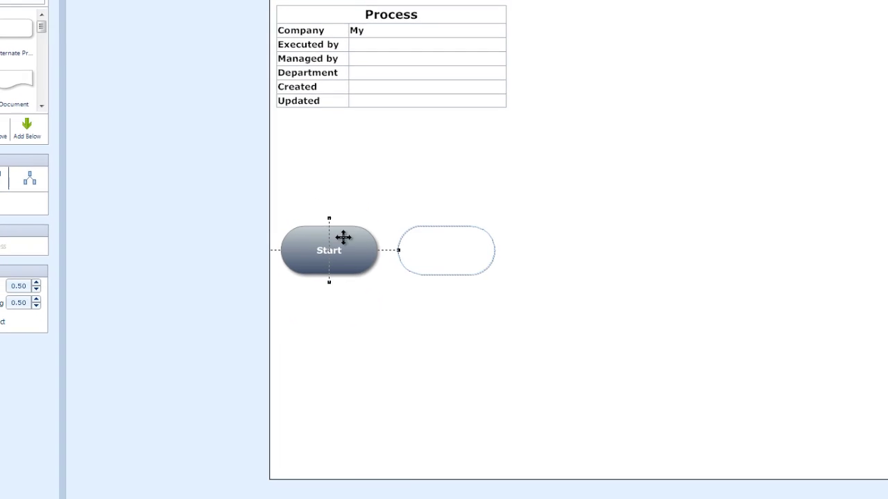
pyautogui.moveTo(559, 206); pyautogui.dragTo(576, 160)
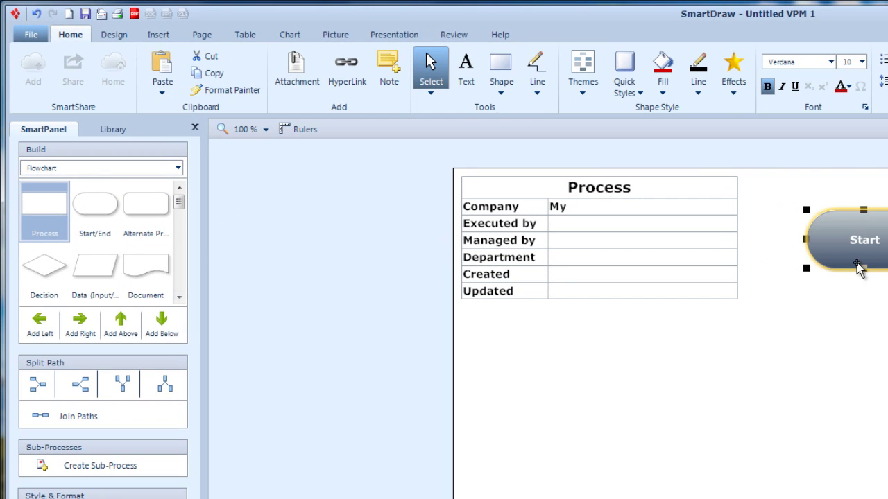
# - Chain two alternate process boxes, a decision diamond, another process box and an end terminator below Start
pyautogui.click(145, 210)
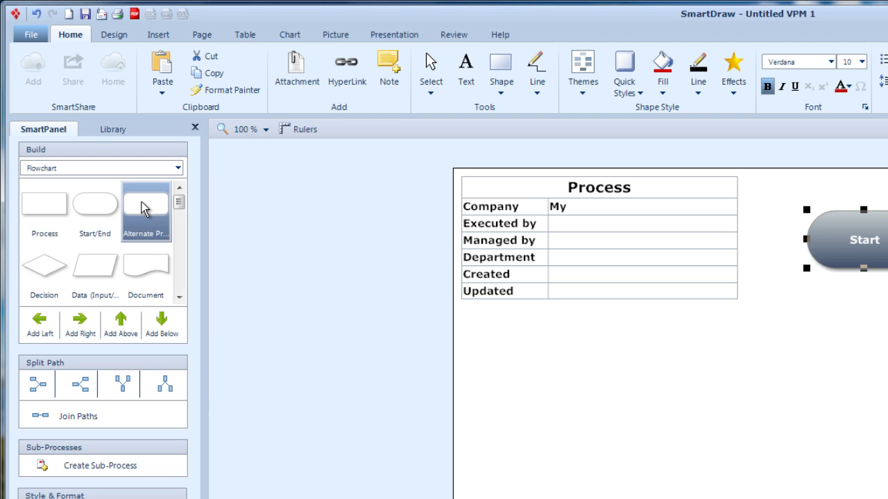
pyautogui.click(163, 328)
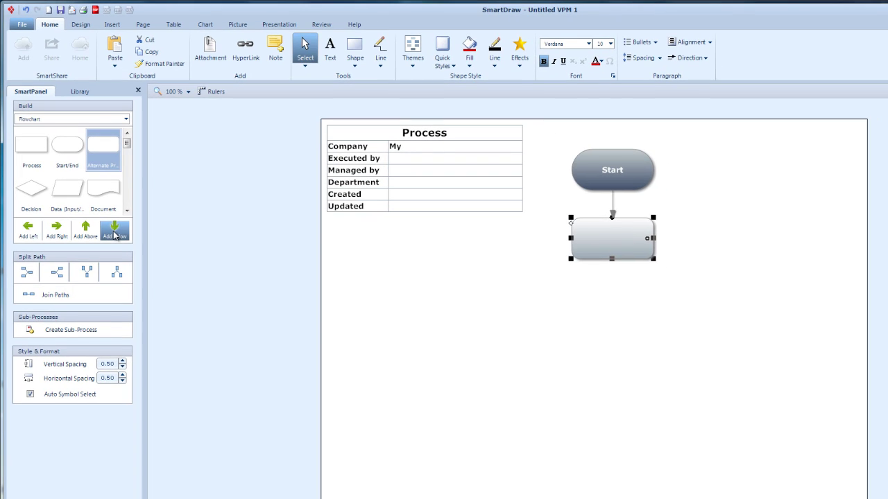
pyautogui.click(115, 236)
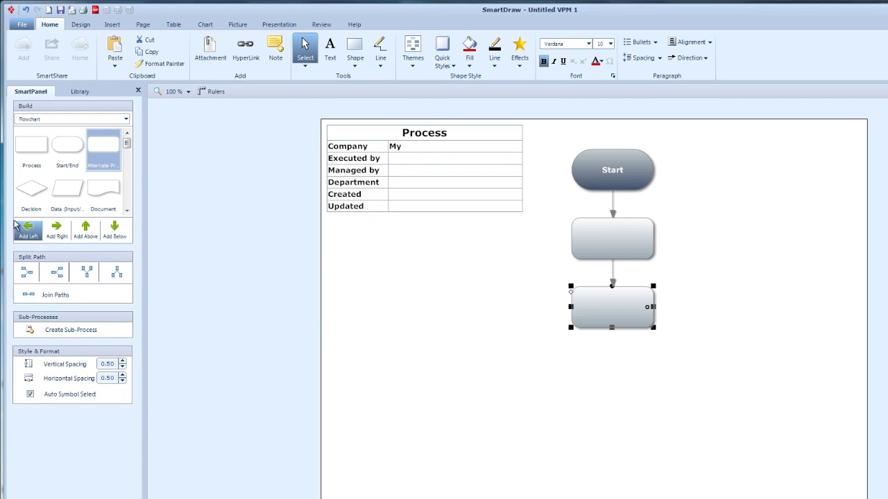
pyautogui.click(26, 198)
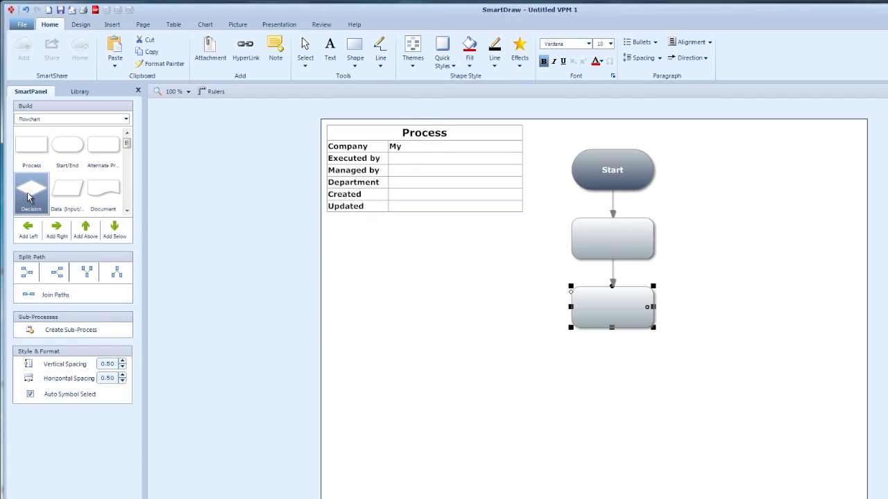
pyautogui.click(118, 233)
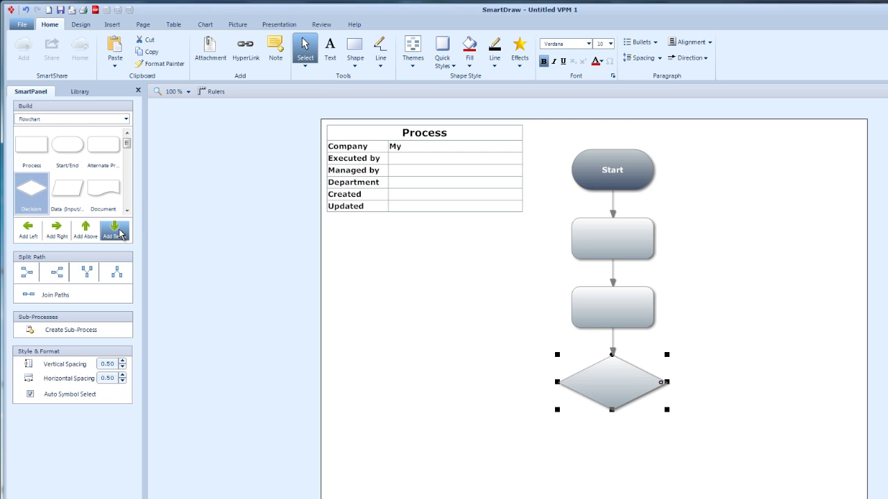
pyautogui.click(106, 154)
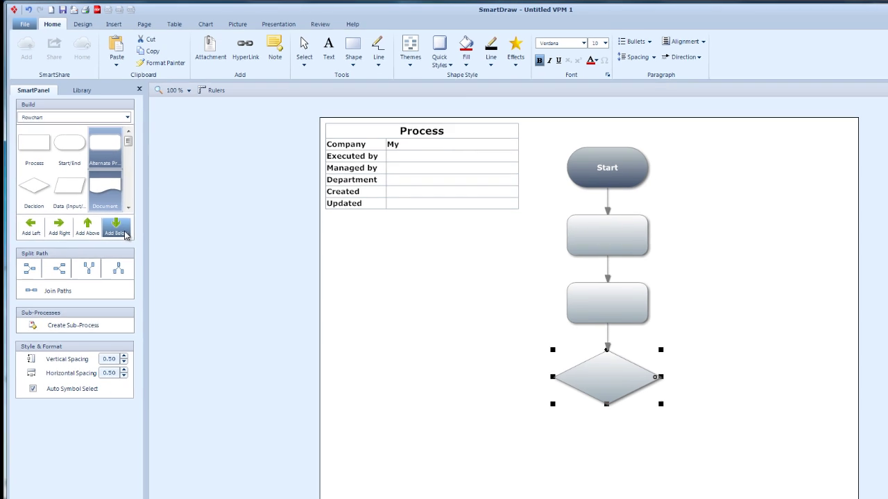
pyautogui.click(115, 228)
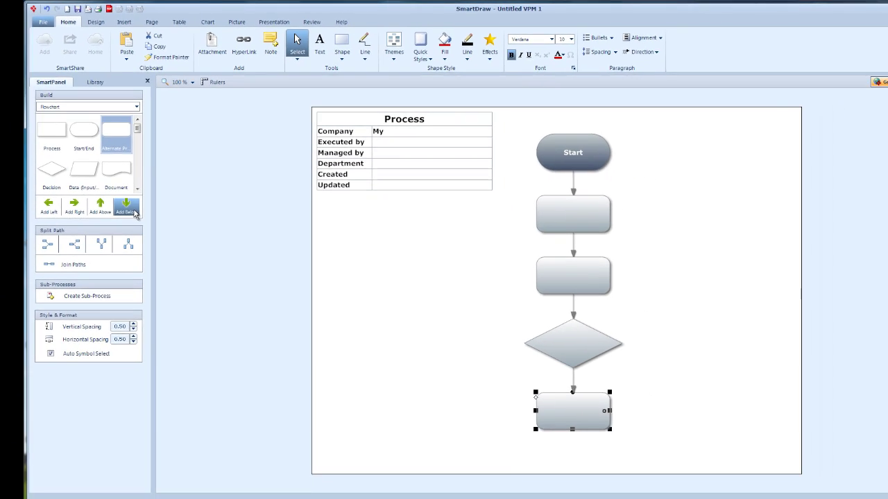
pyautogui.click(84, 133)
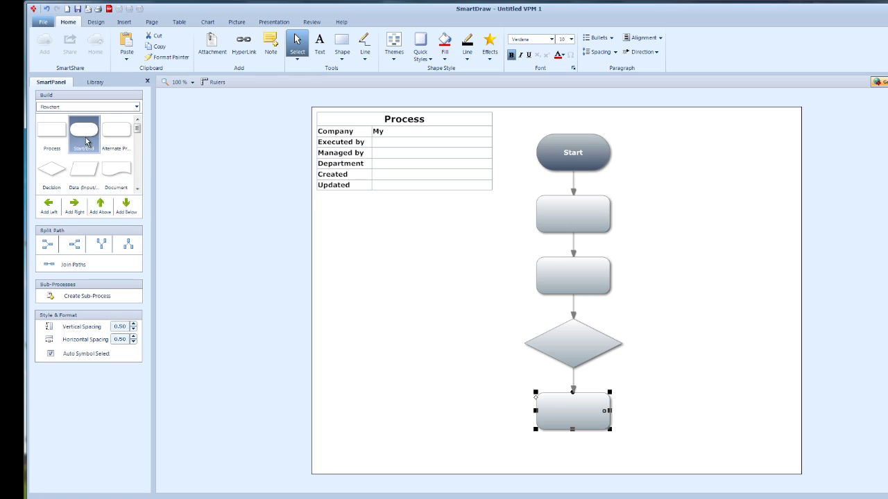
pyautogui.click(127, 206)
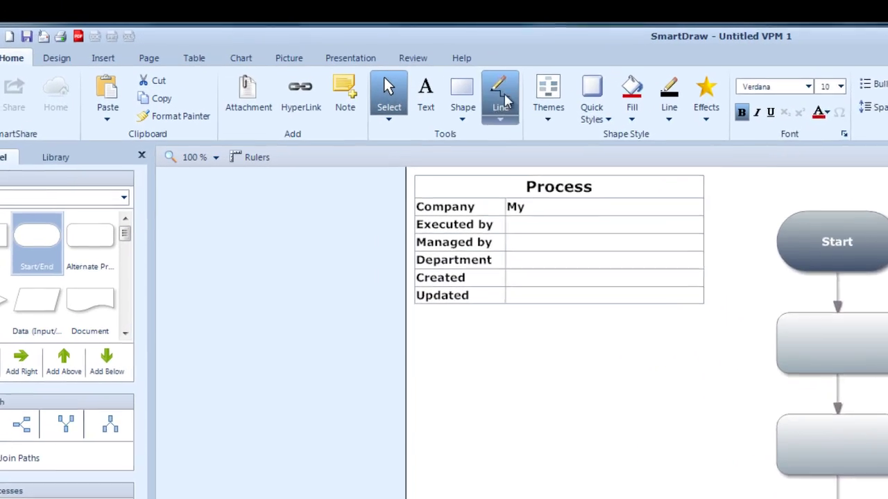
# - Draw a shape connector from the diamond's right tip to the terminator's right side, routed further right
pyautogui.click(501, 117)
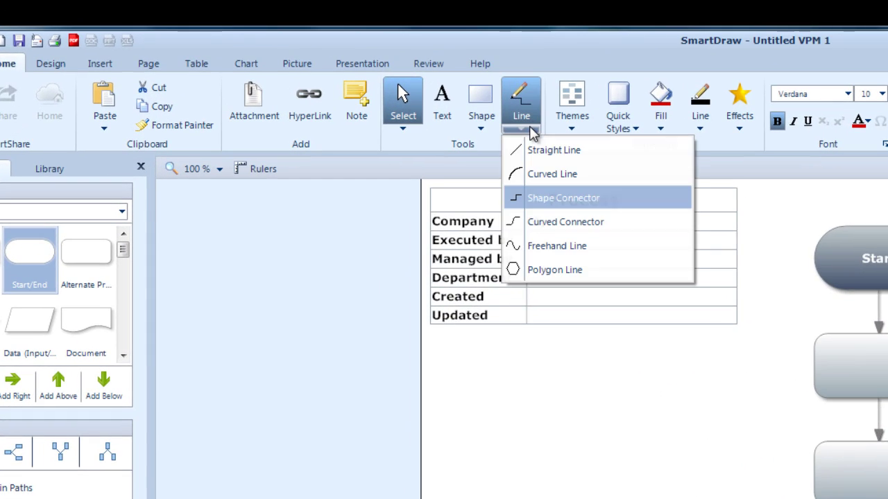
pyautogui.click(549, 201)
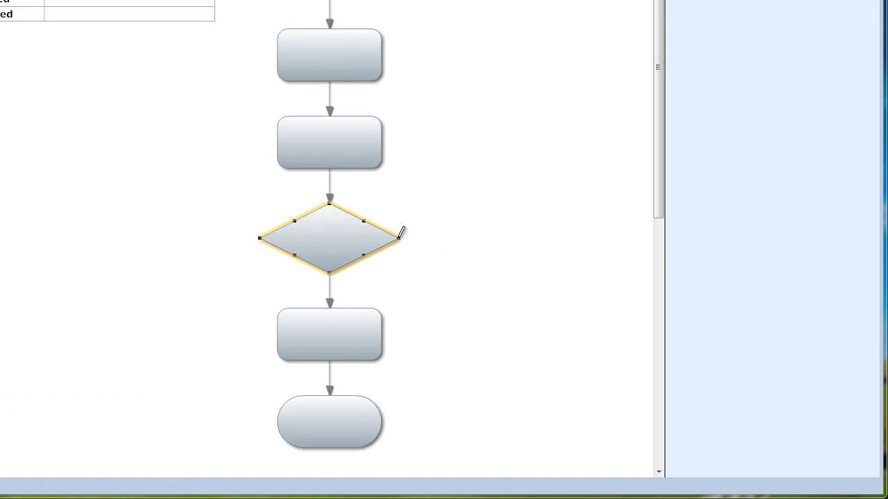
pyautogui.moveTo(401, 234); pyautogui.dragTo(381, 435)
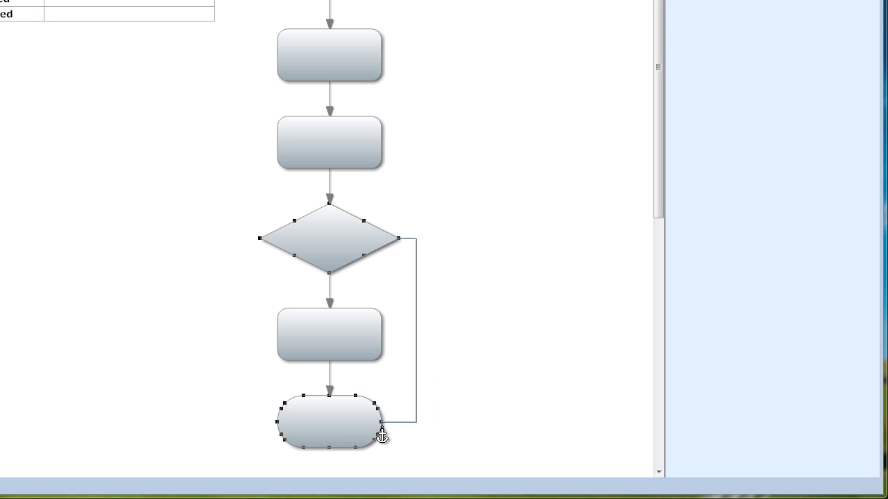
pyautogui.moveTo(381, 436); pyautogui.dragTo(382, 429)
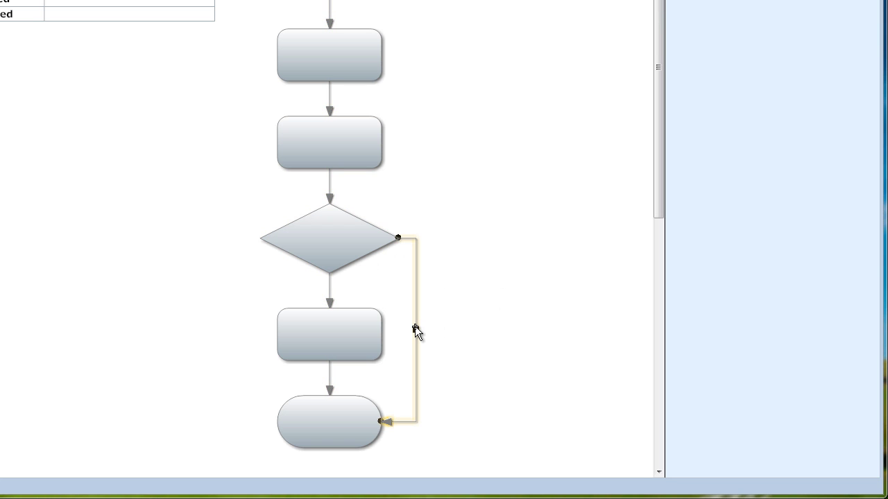
pyautogui.moveTo(415, 328); pyautogui.dragTo(455, 329)
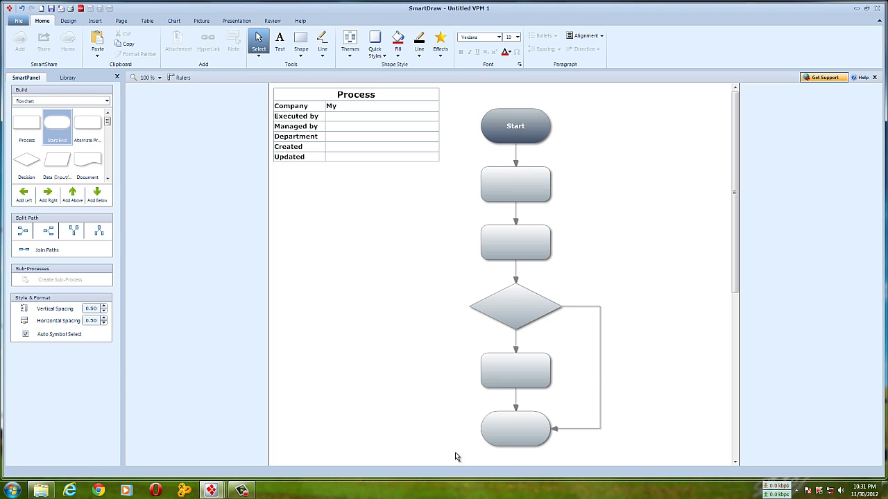
# - Label the first process box 'process1', the decision diamond 'd1' and the terminator 'end'
pyautogui.click(512, 184)
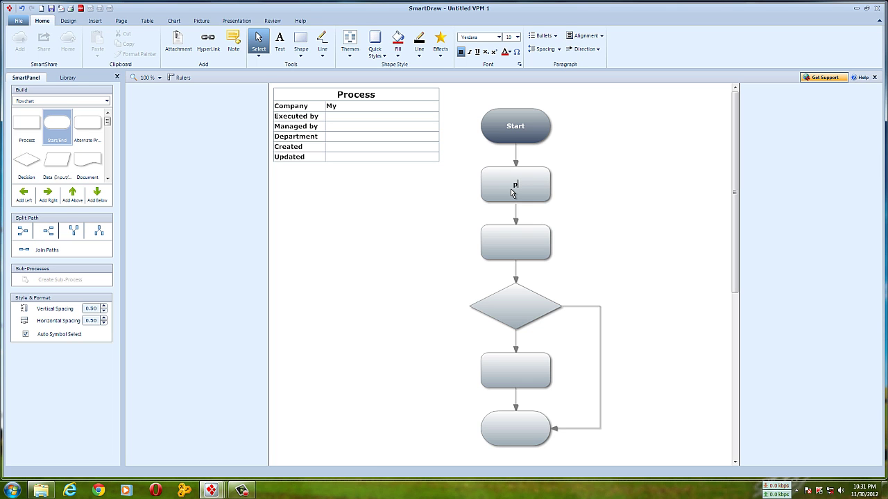
pyautogui.write('process1')
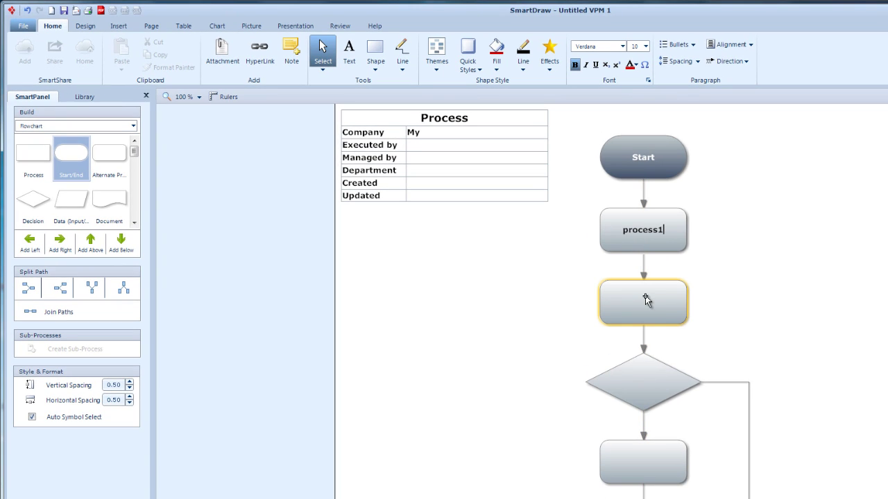
pyautogui.click(640, 382)
pyautogui.click(639, 378)
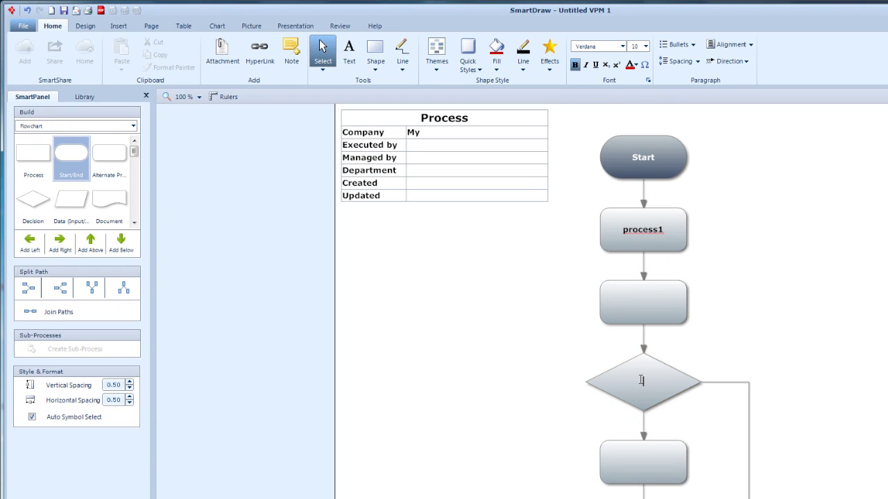
pyautogui.write('d1')
pyautogui.click(660, 498)
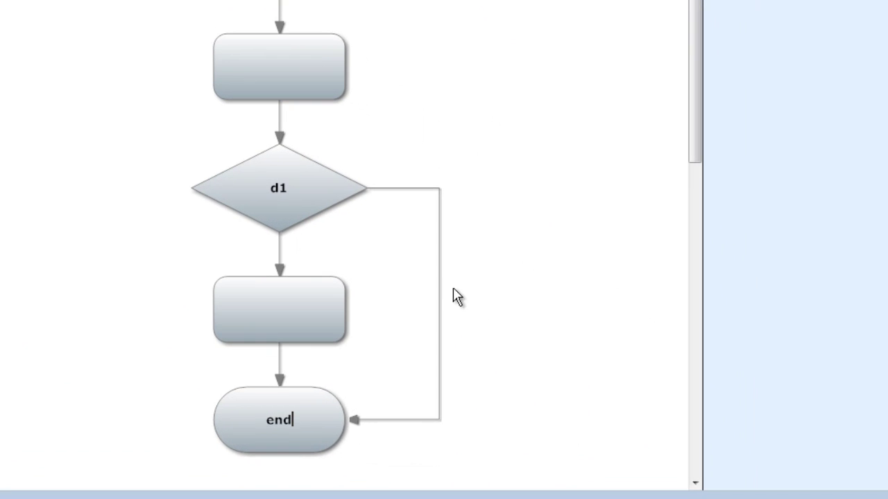
pyautogui.click(439, 287)
# - Label the side connector 'my text' and correct the first box's label to 'process 1'
pyautogui.click(501, 325)
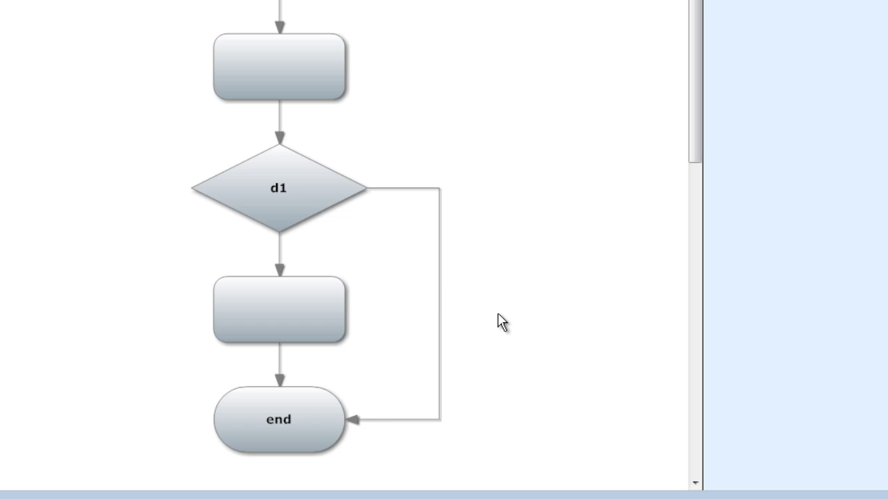
pyautogui.write('my text')
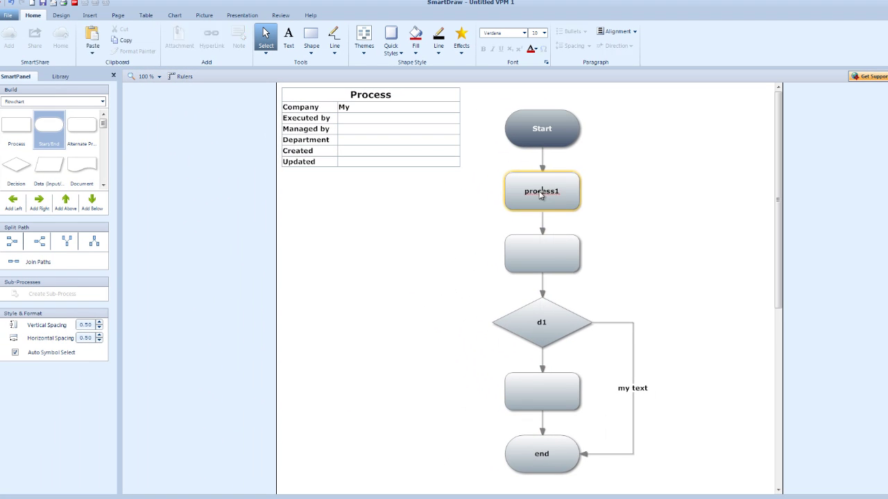
pyautogui.rightClick(541, 193)
pyautogui.click(564, 200)
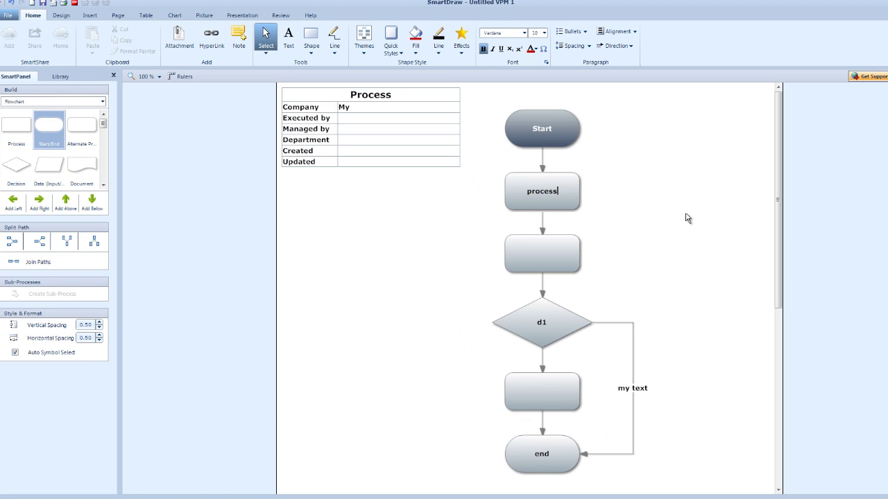
pyautogui.write('1')
pyautogui.click(627, 200)
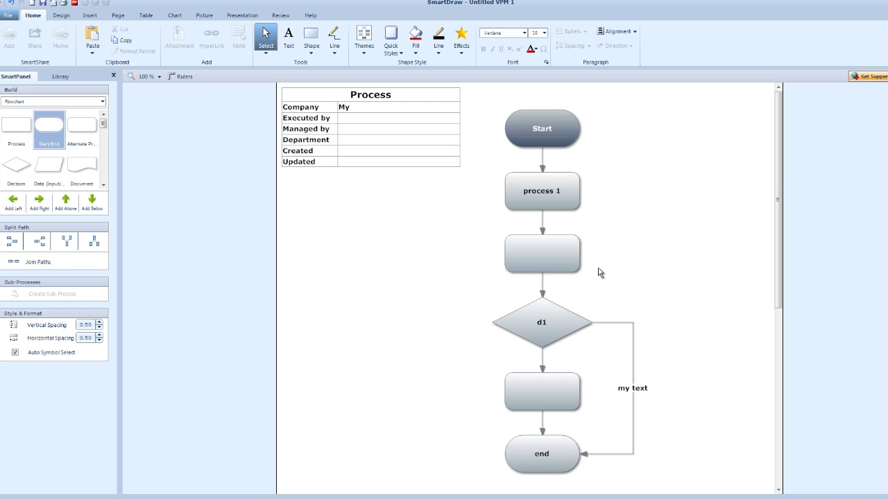
# - Nudge the process 1 shape, then marquee-select every shape in the flowchart
pyautogui.click(565, 194)
pyautogui.moveTo(523, 194)
pyautogui.mouseDown()
pyautogui.moveTo(536, 191)
pyautogui.moveTo(521, 192)
pyautogui.mouseUp()
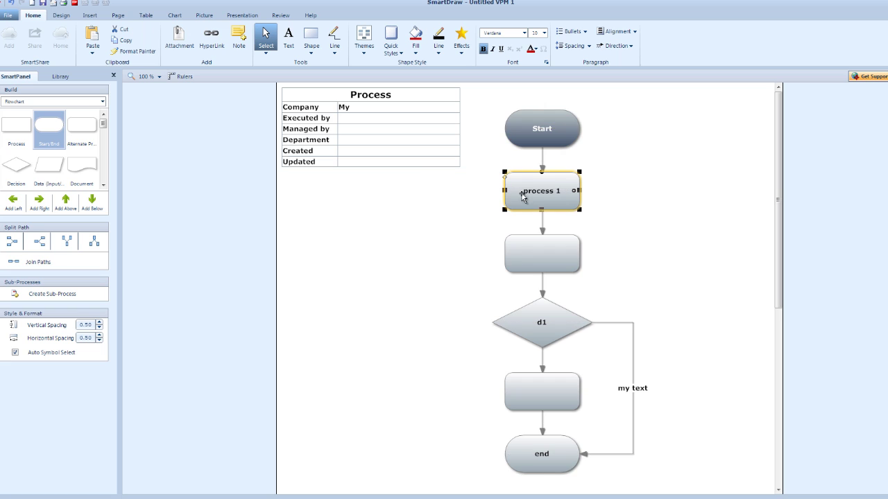
pyautogui.click(649, 200)
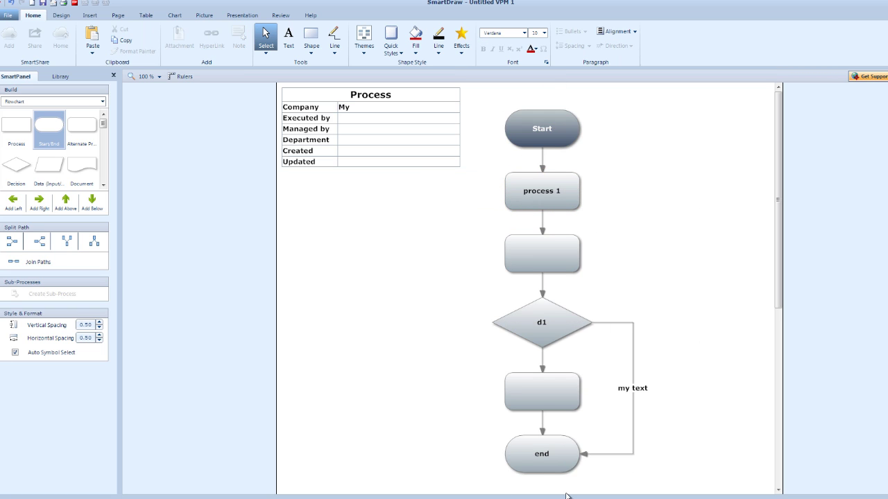
pyautogui.moveTo(476, 96); pyautogui.dragTo(694, 481)
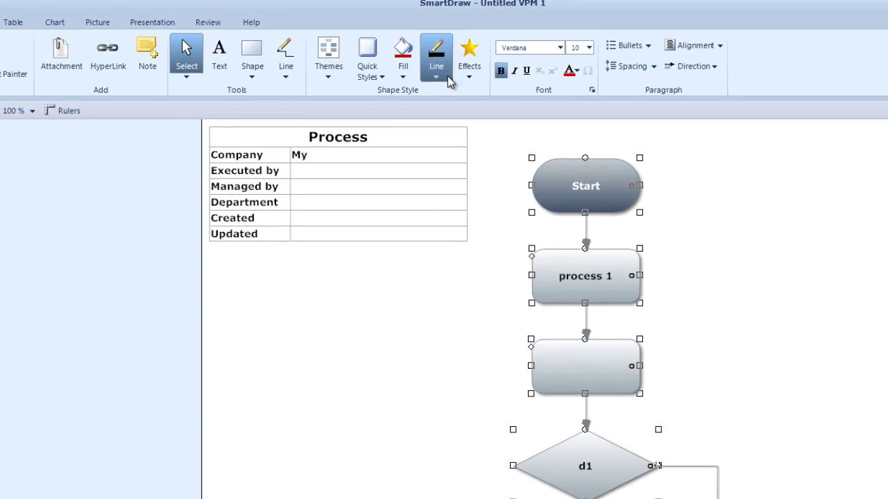
# - Try Style14, Style16 and Style25 quick styles on the shapes, finally applying dark-blue Style22
pyautogui.click(371, 77)
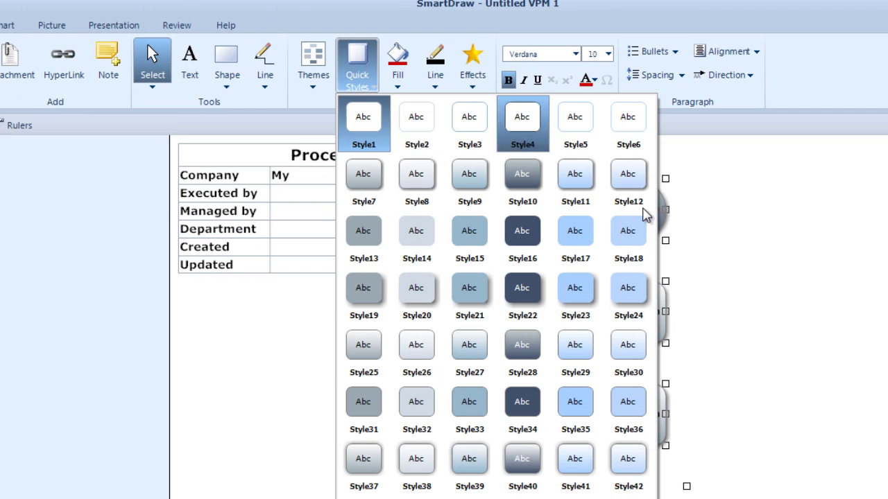
pyautogui.click(584, 286)
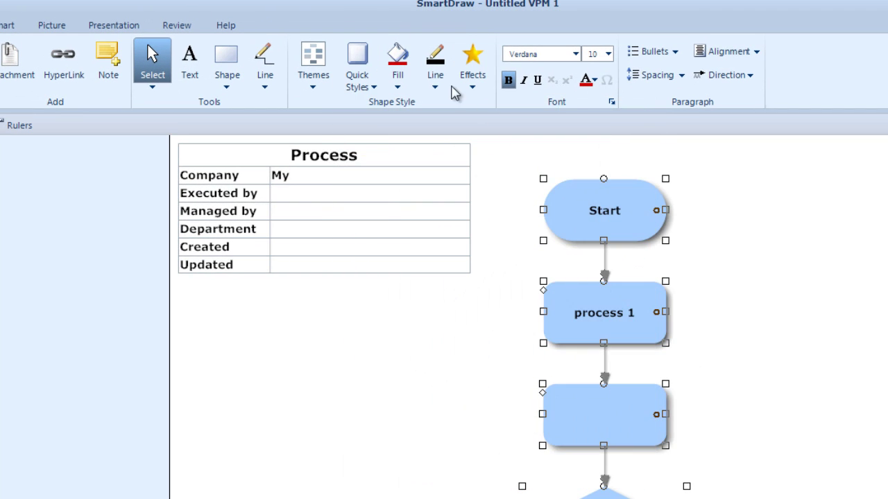
pyautogui.click(369, 88)
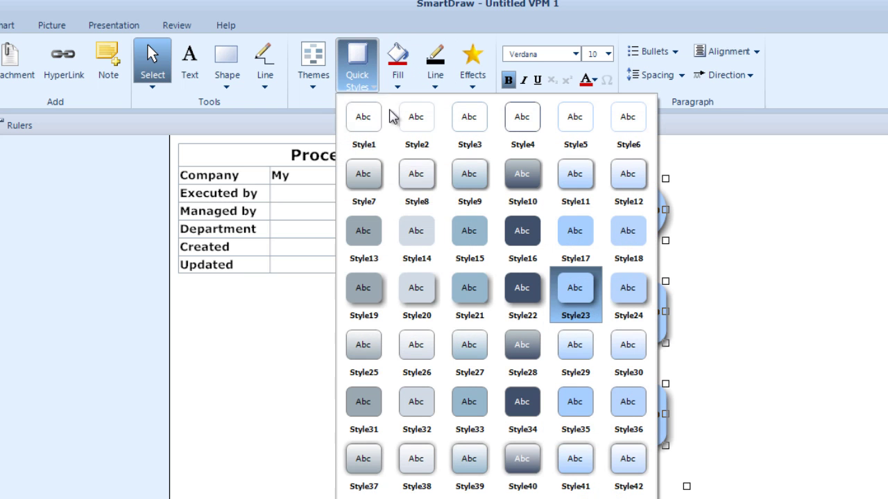
pyautogui.click(418, 232)
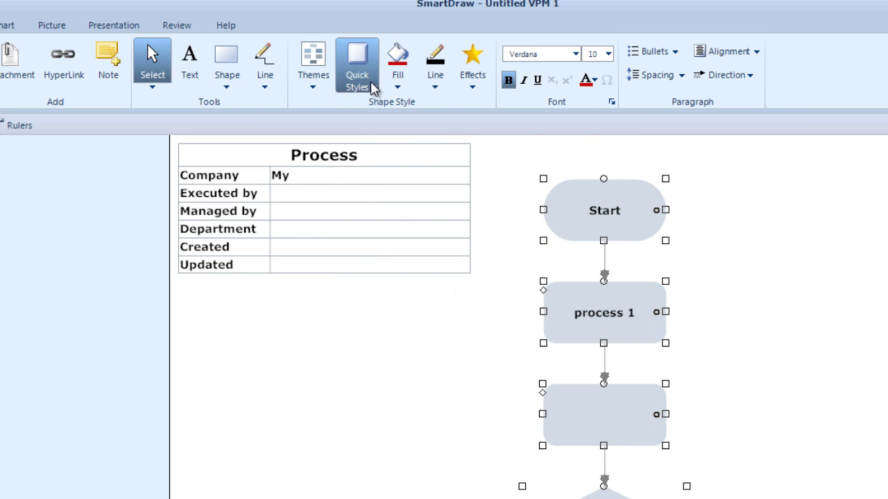
pyautogui.click(357, 75)
pyautogui.click(521, 231)
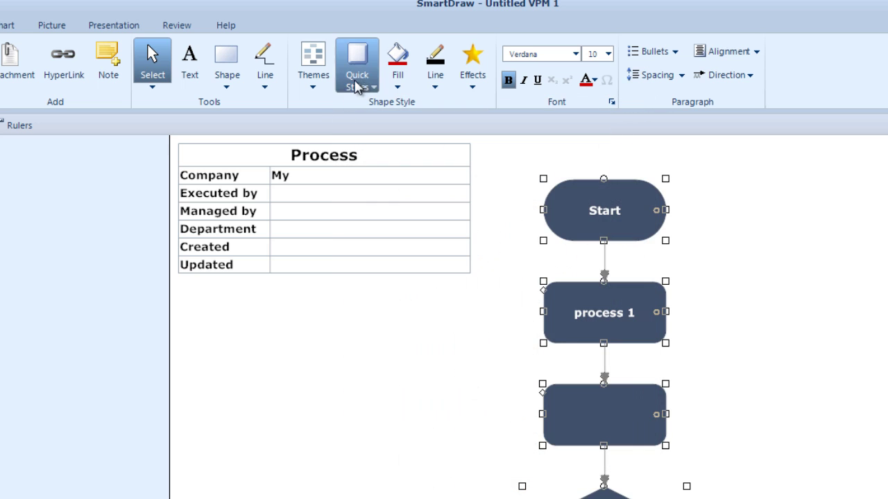
pyautogui.click(361, 87)
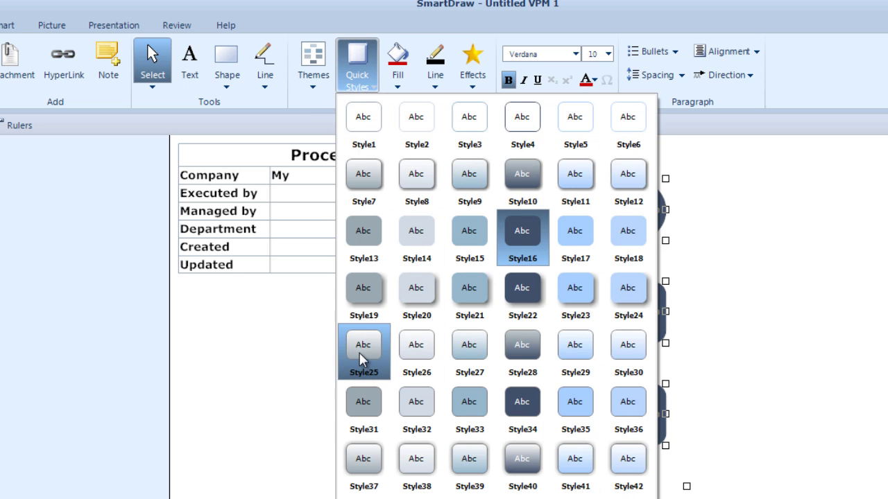
pyautogui.click(362, 360)
pyautogui.click(371, 85)
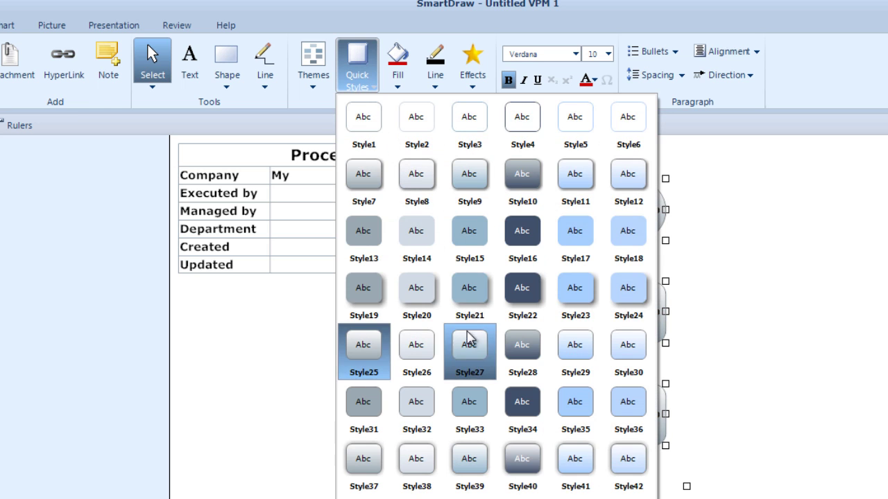
pyautogui.click(516, 294)
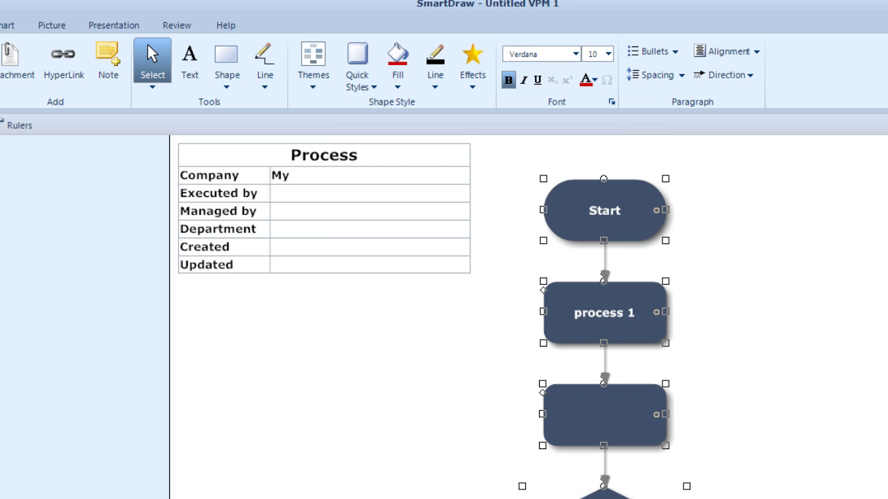
# - Try several reflection presets on the shapes, settling on the second first-row preset, then deselect
pyautogui.click(472, 69)
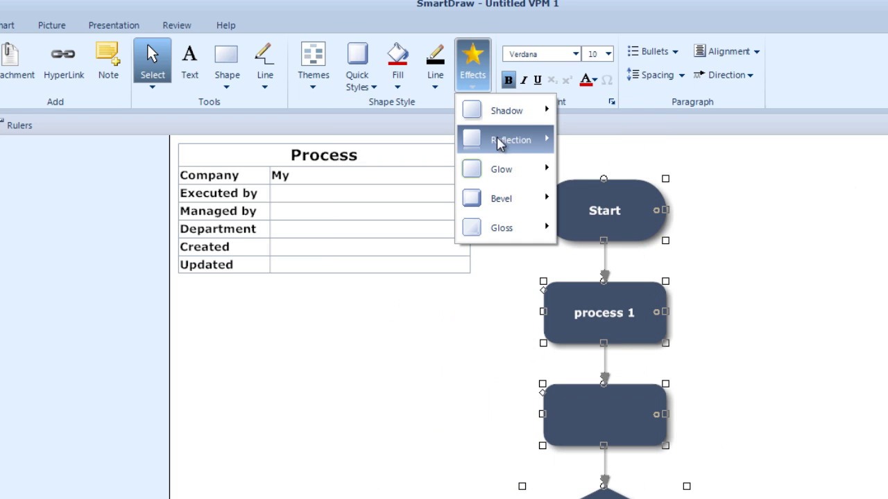
pyautogui.moveTo(513, 139)
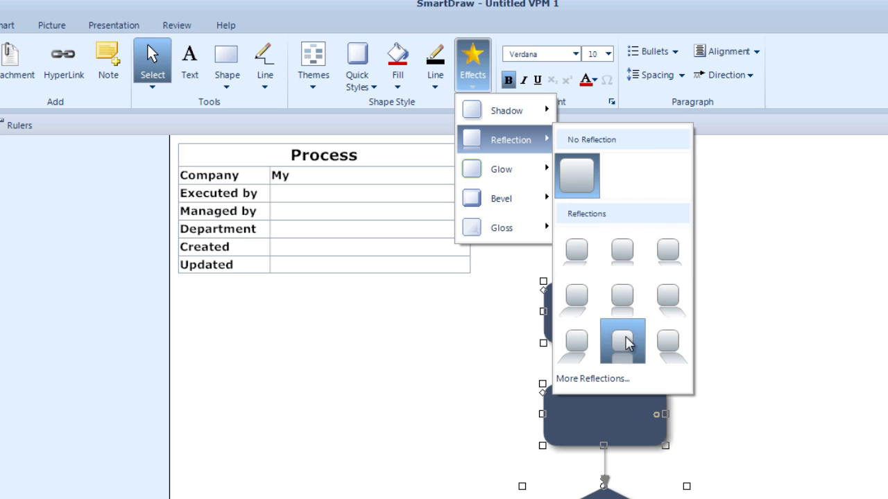
pyautogui.click(624, 342)
pyautogui.click(475, 85)
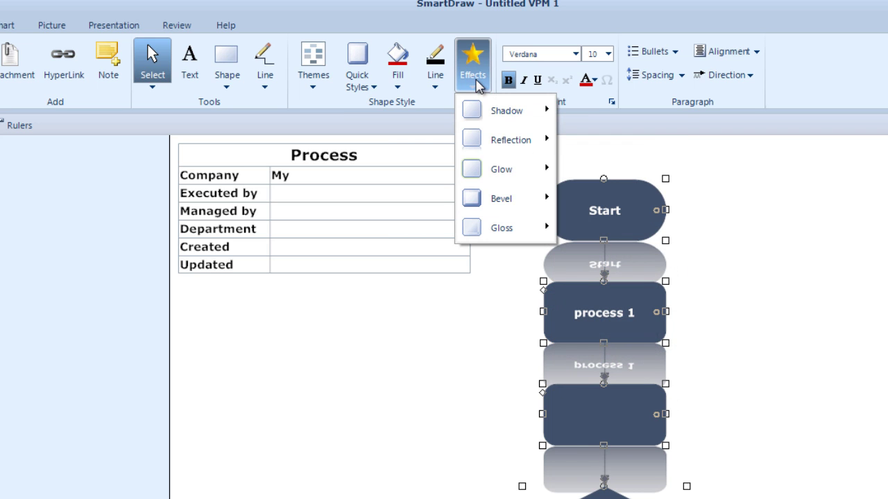
pyautogui.moveTo(507, 145)
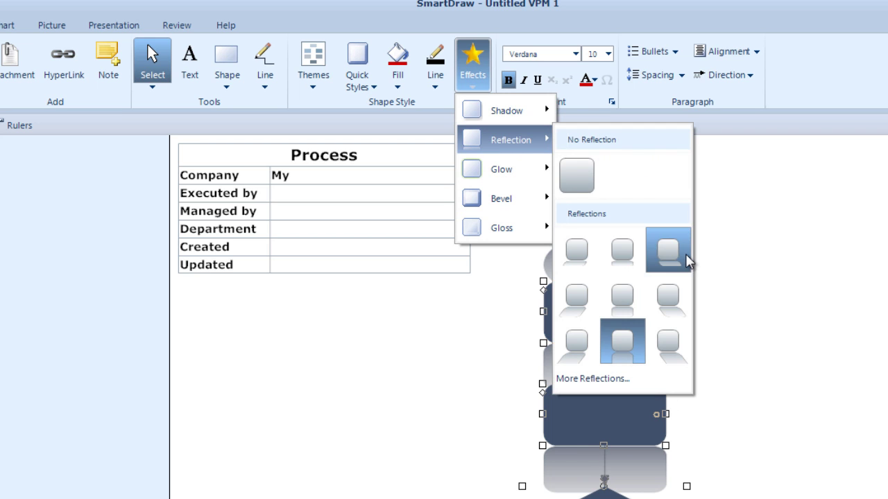
pyautogui.click(687, 259)
pyautogui.click(485, 90)
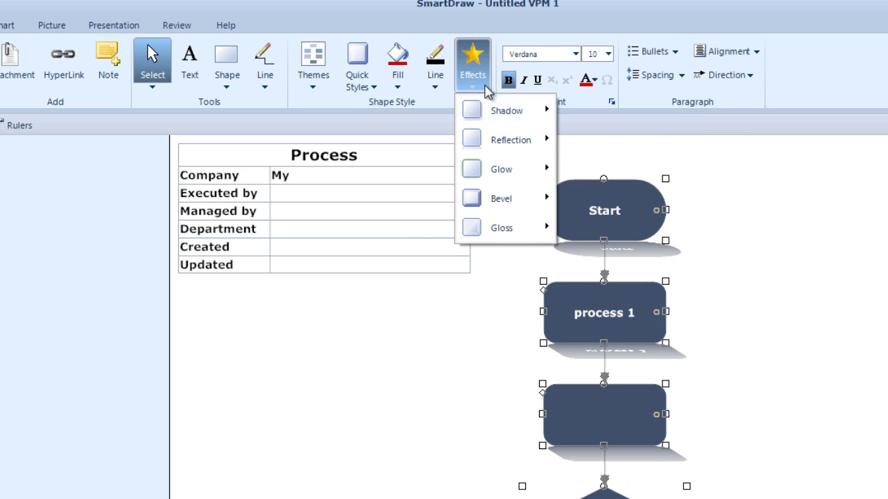
pyautogui.moveTo(521, 140)
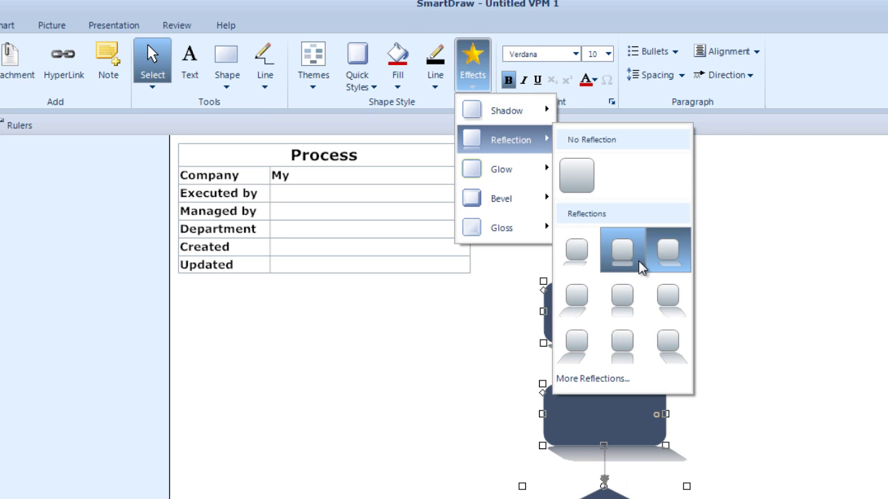
pyautogui.click(587, 257)
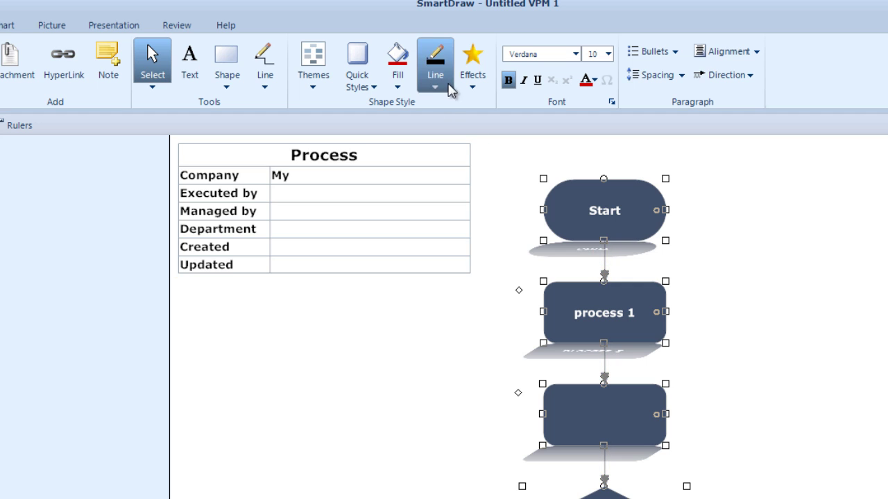
pyautogui.click(471, 86)
pyautogui.moveTo(534, 142)
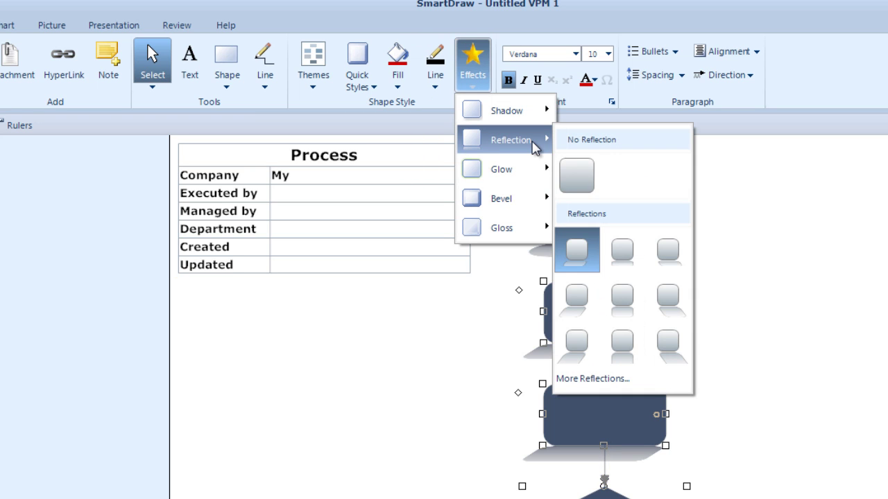
pyautogui.click(623, 249)
pyautogui.click(819, 357)
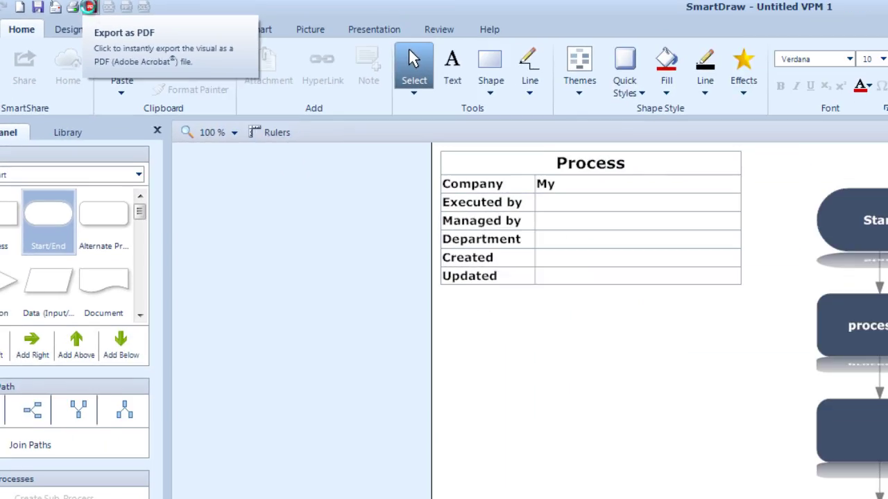
# - Export the diagram as a PDF named 'test' to the Desktop
pyautogui.click(182, 16)
pyautogui.click(437, 329)
pyautogui.write('test')
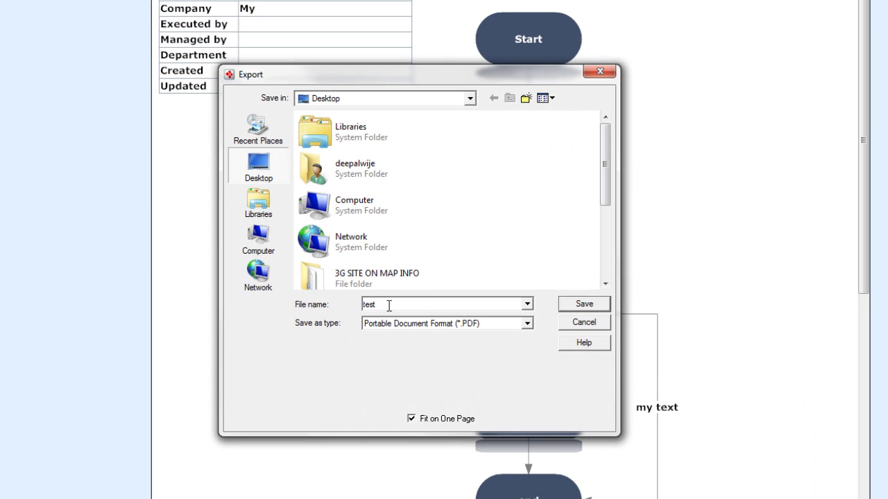
pyautogui.click(573, 305)
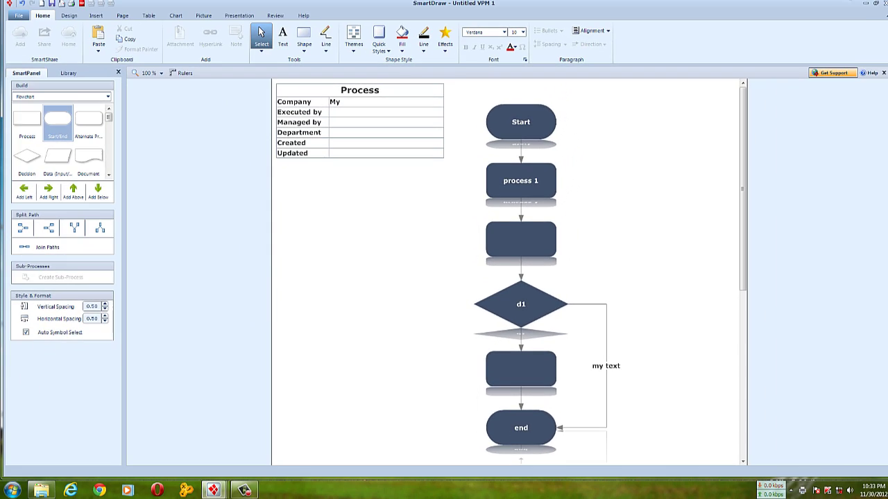
# - Open test.pdf from the desktop in a maximized Acrobat window and scroll through the flowchart page
pyautogui.click(865, 5)
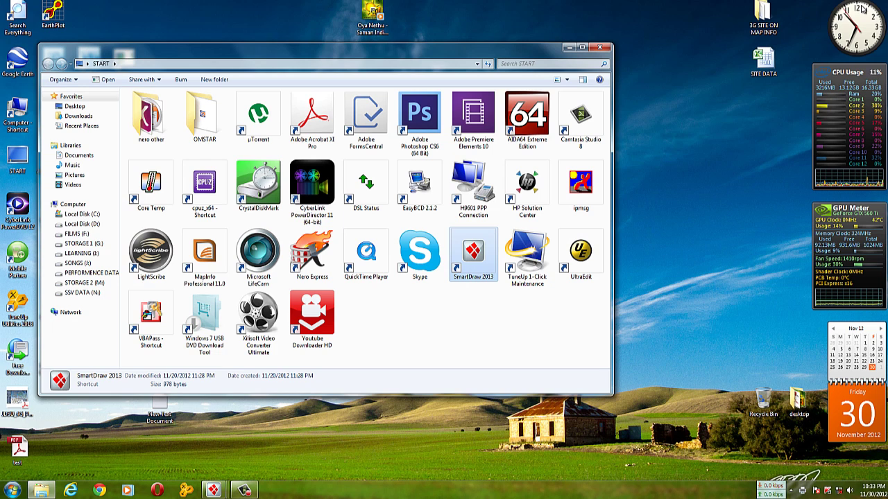
pyautogui.doubleClick(17, 447)
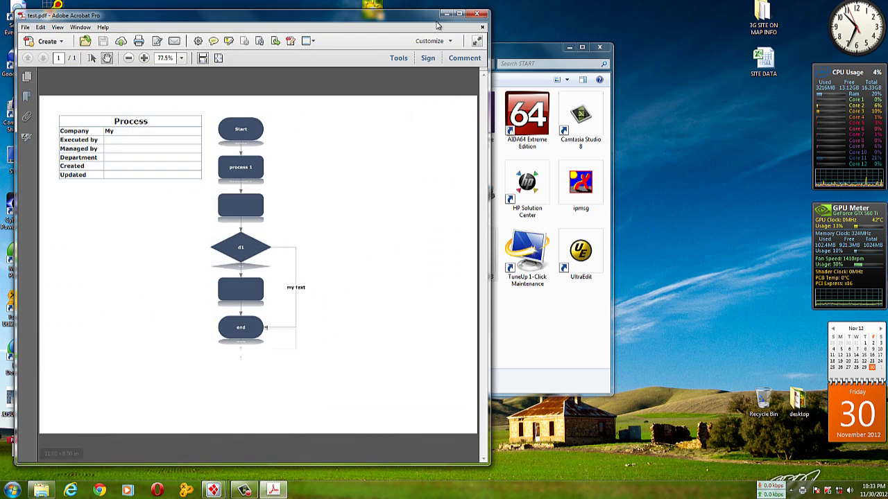
pyautogui.click(457, 14)
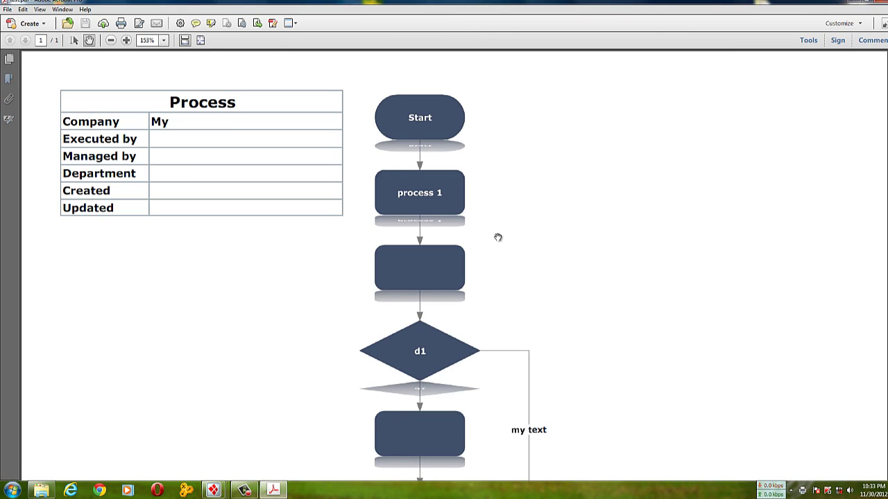
pyautogui.scroll(-4, 497, 237)
pyautogui.scroll(1, 496, 236)
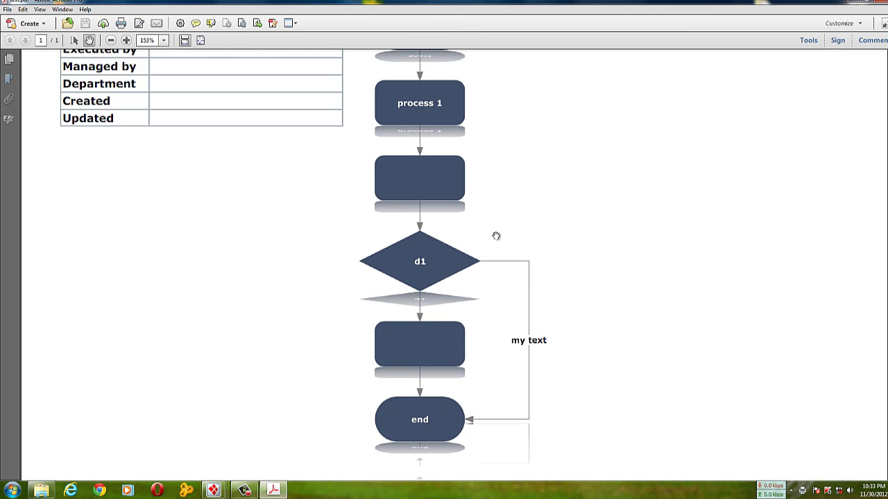
pyautogui.scroll(3, 495, 236)
pyautogui.scroll(-2, 522, 247)
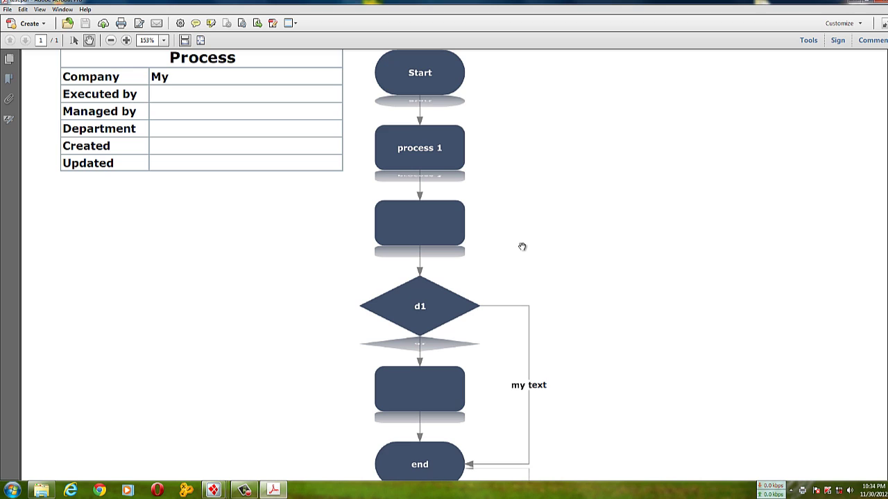